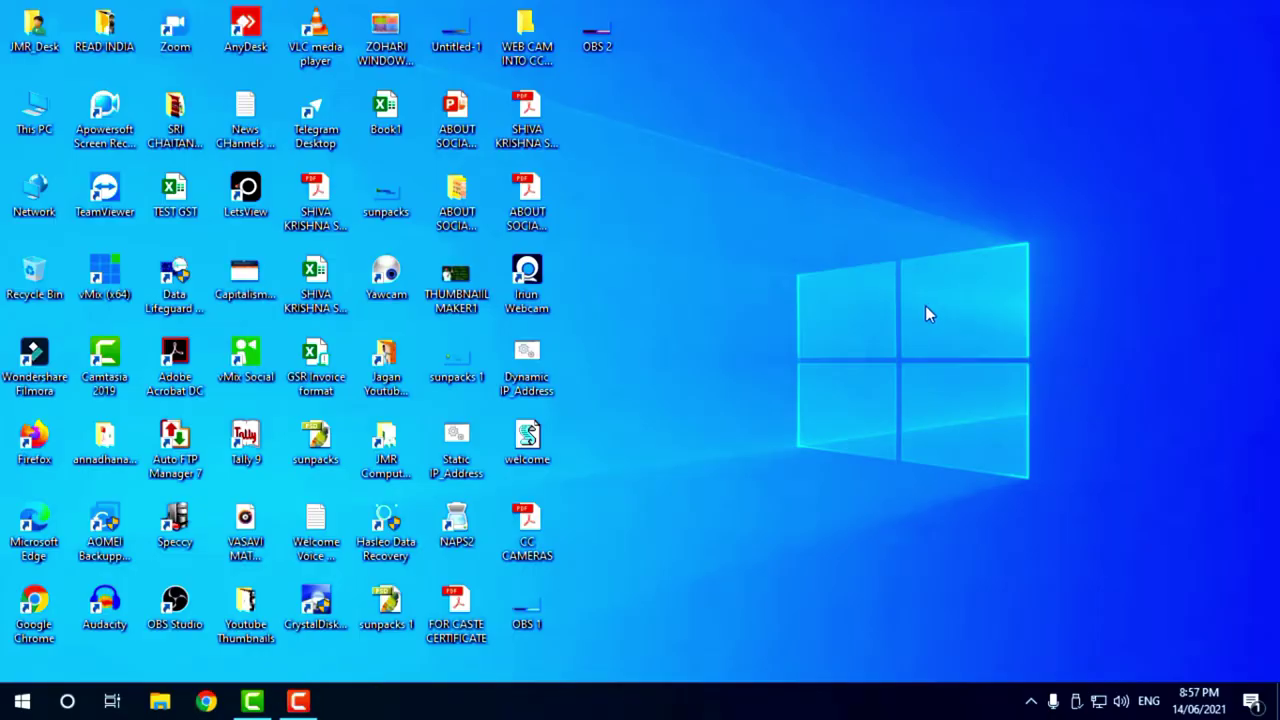
Step: Refresh the Windows desktop three times from its right-click menu
right_click(922, 300)
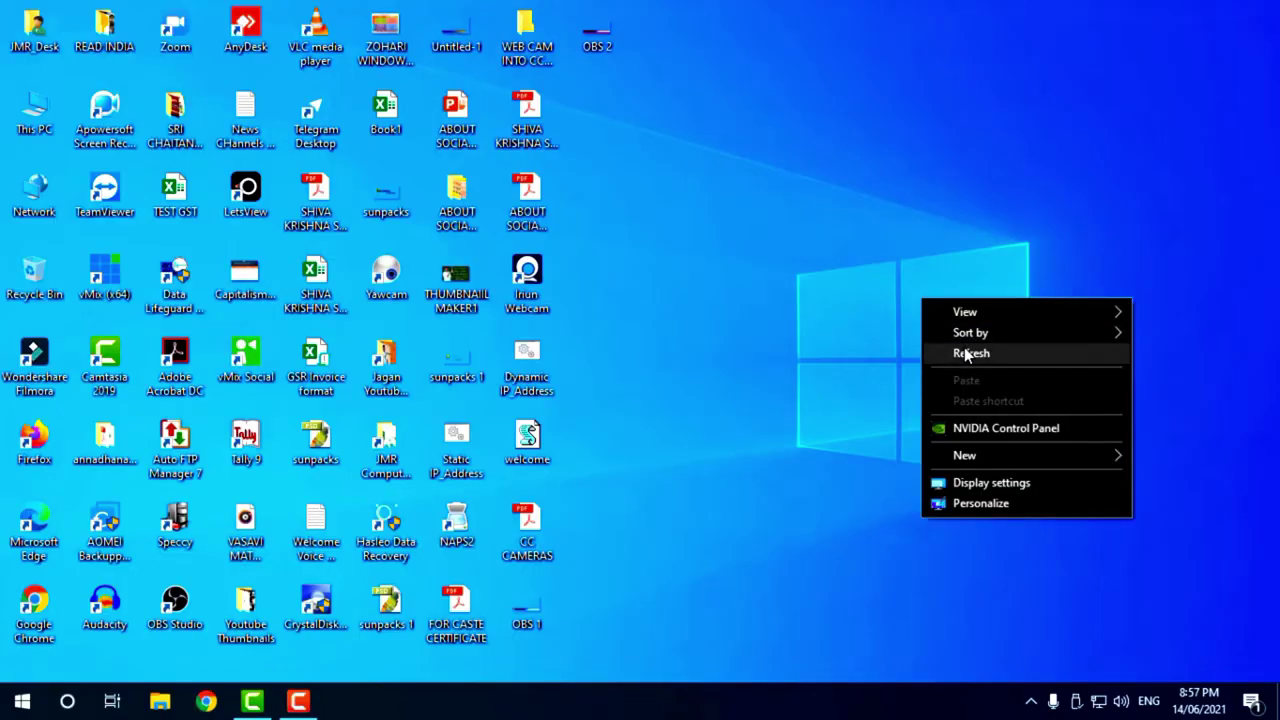
left_click(975, 350)
right_click(964, 350)
left_click(1022, 405)
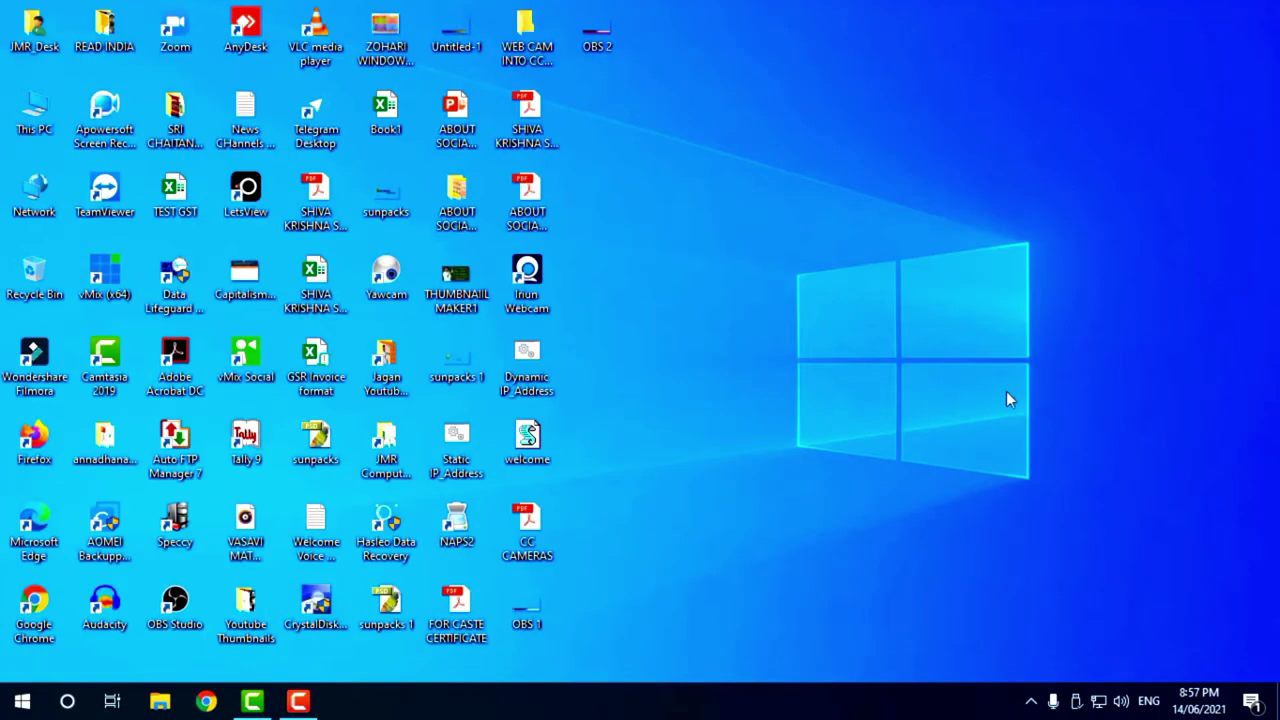
right_click(870, 290)
left_click(895, 346)
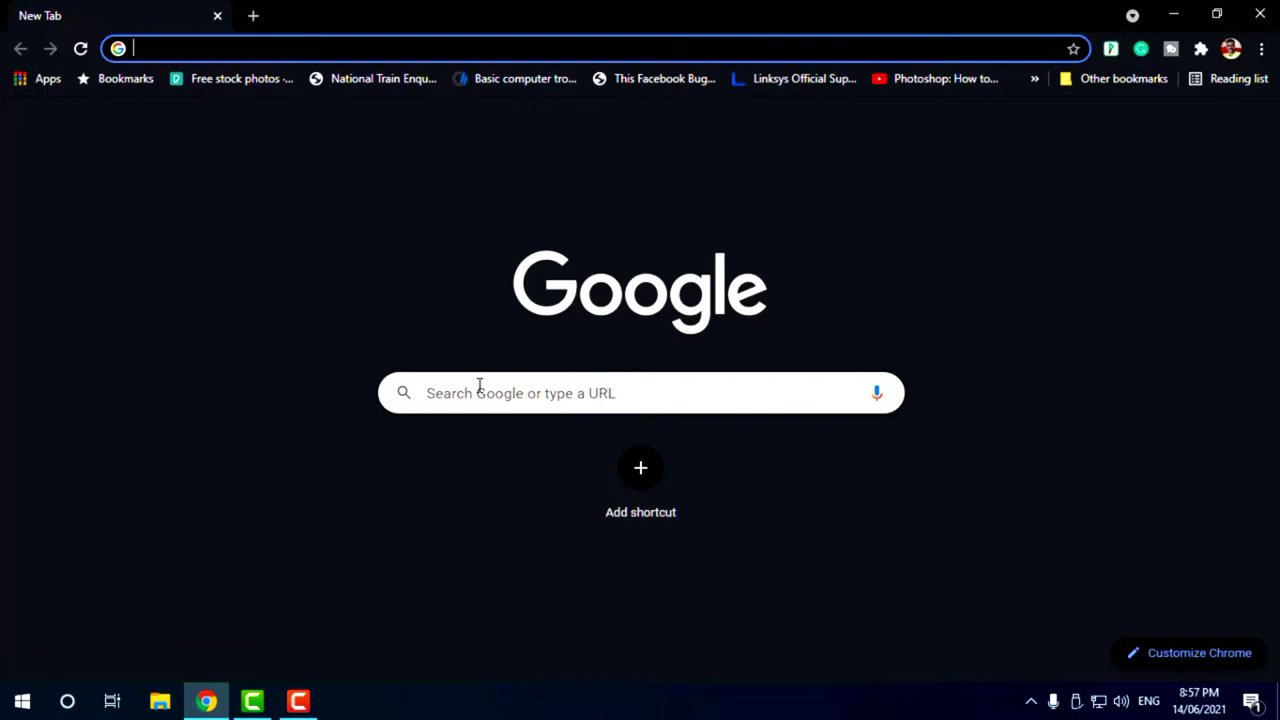
Step: Load docs.google.com in Chrome to reach the Google Docs home page
left_click(600, 48)
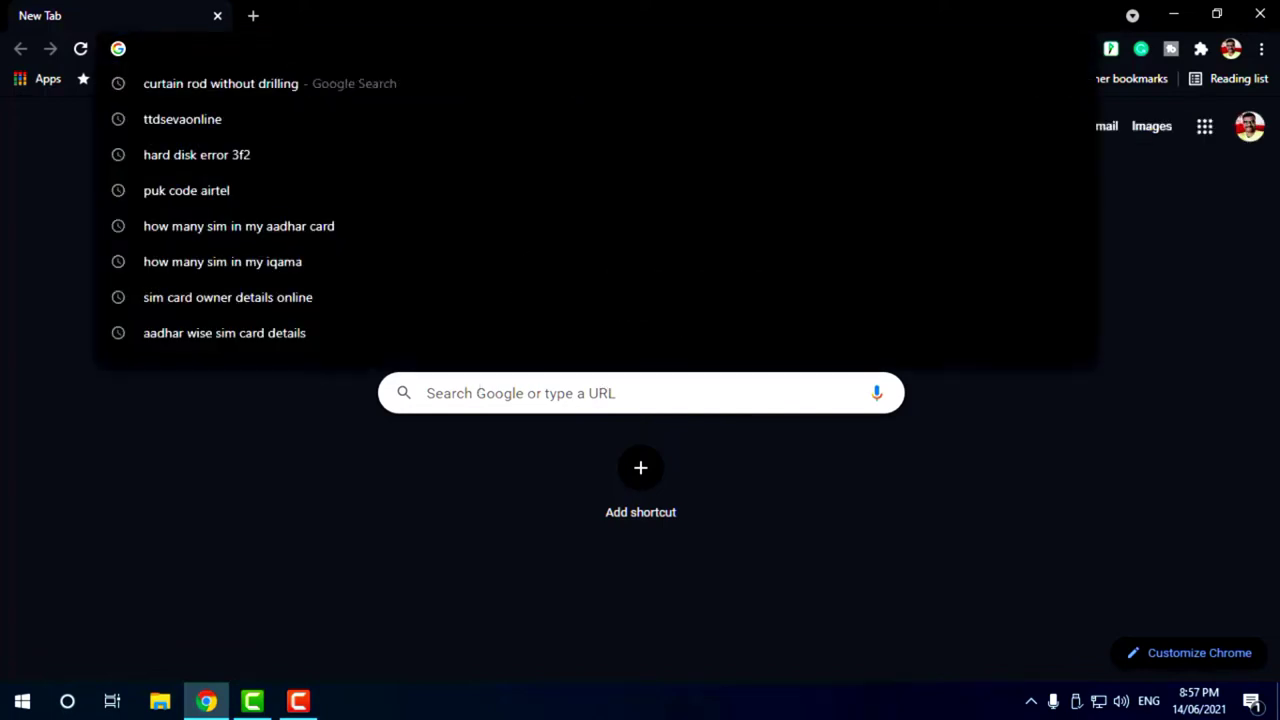
type("doc")
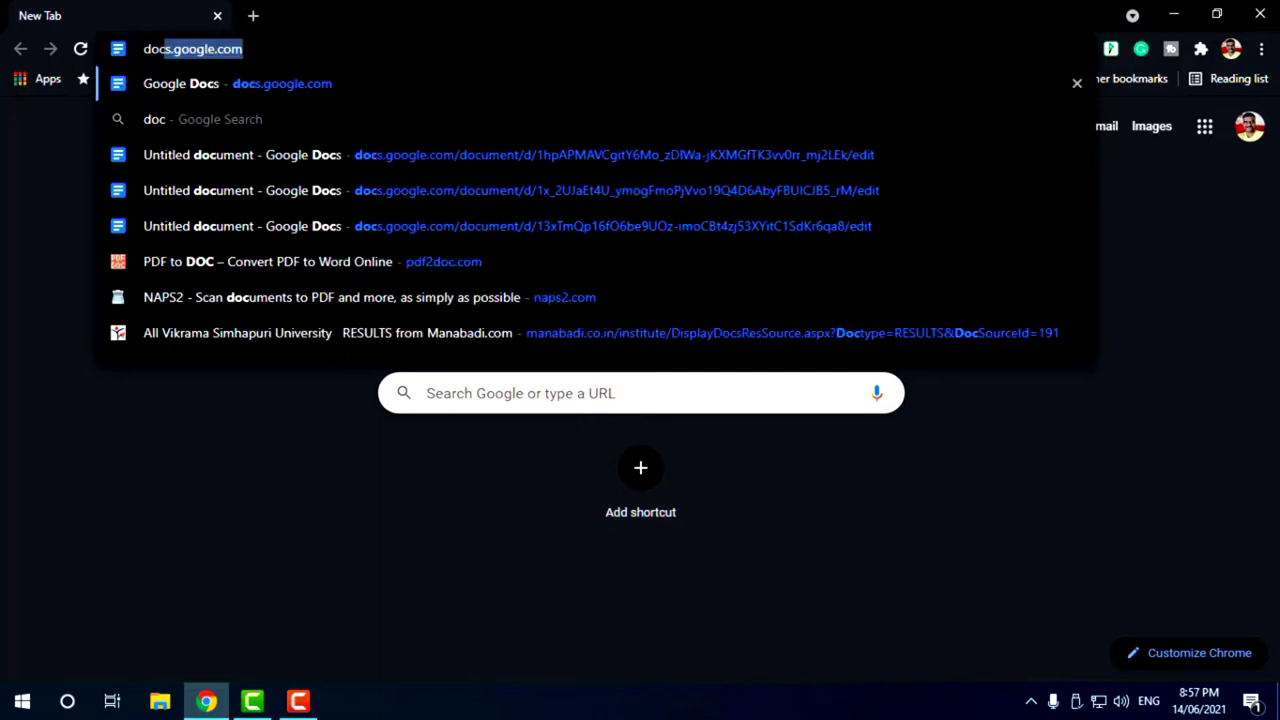
type("s.goog")
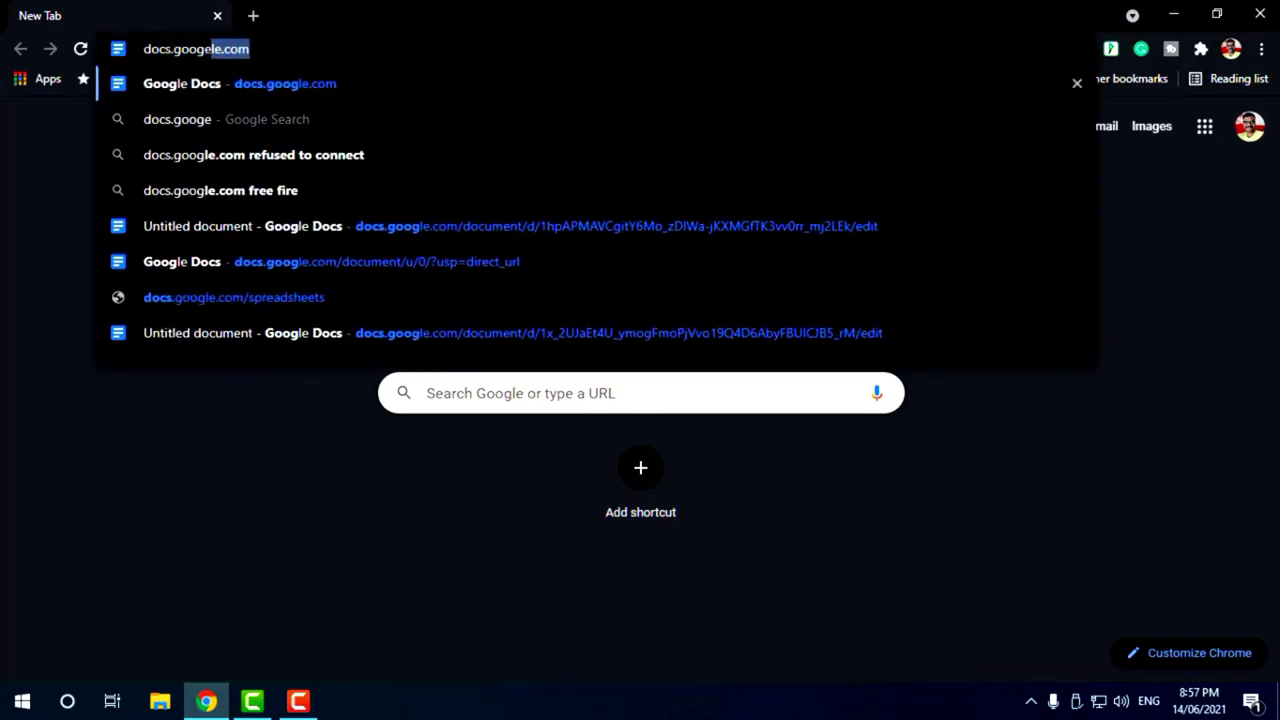
type("le.com")
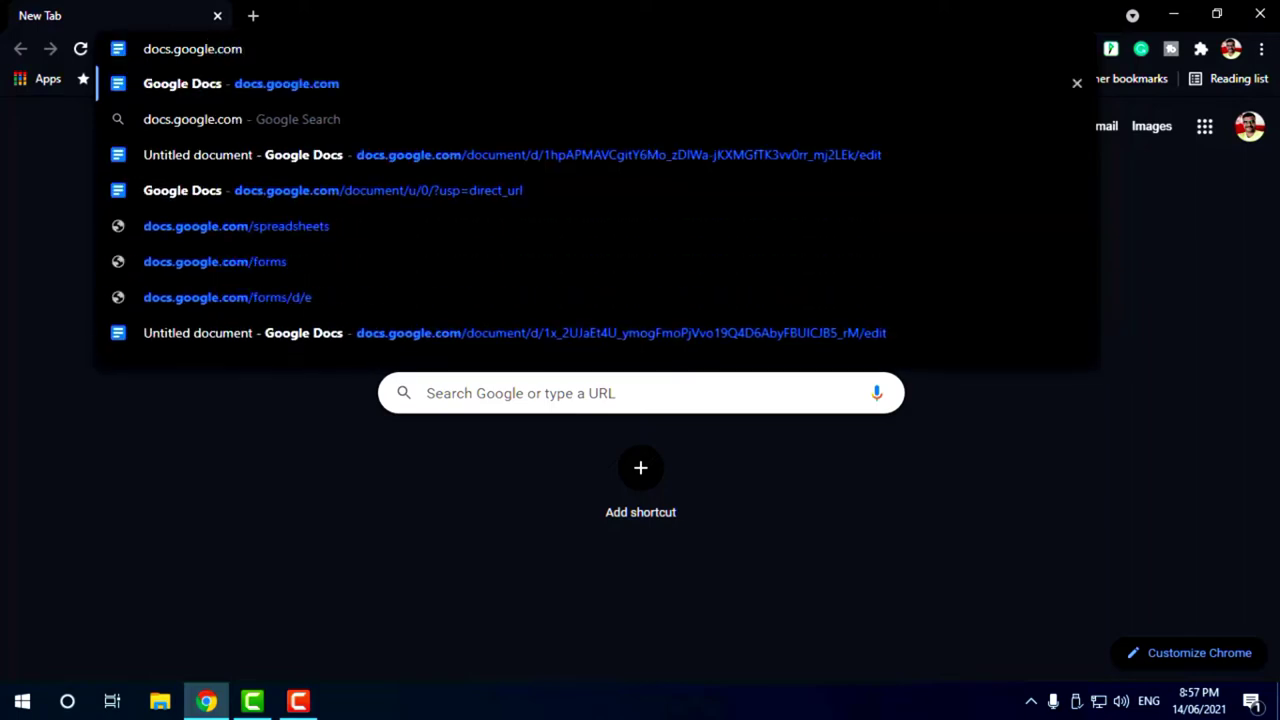
key("Return")
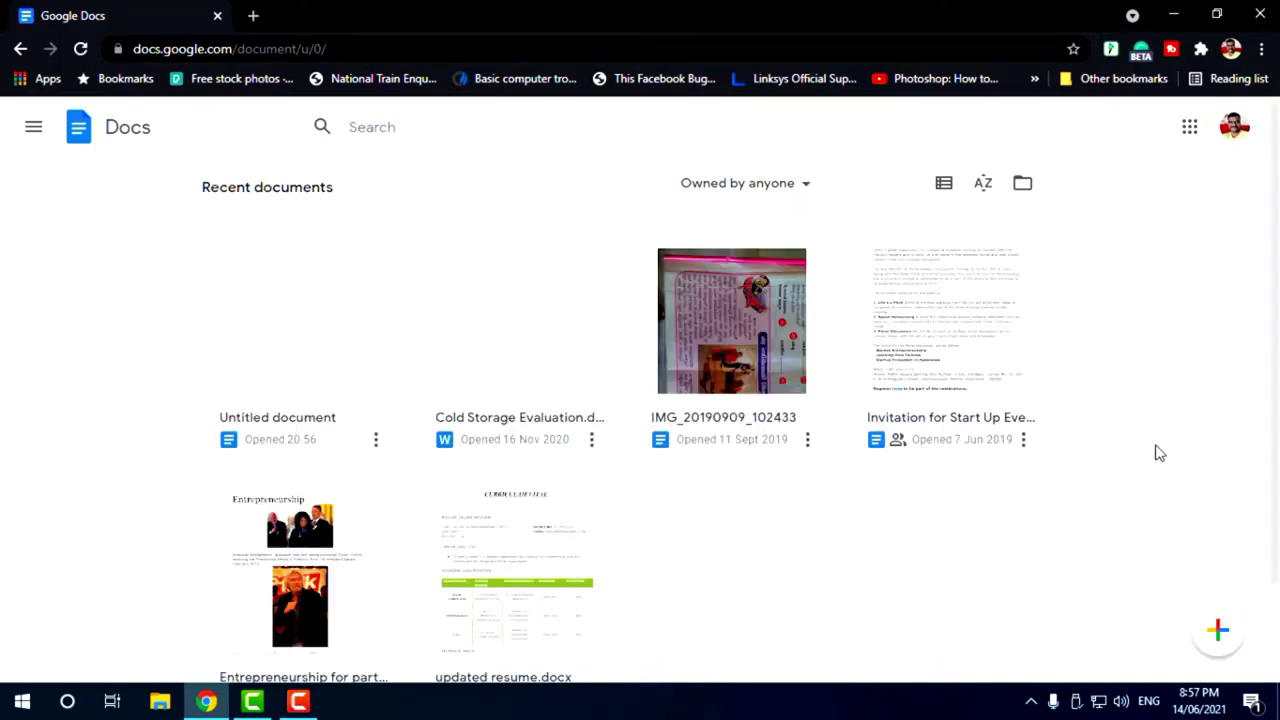
left_click(1190, 128)
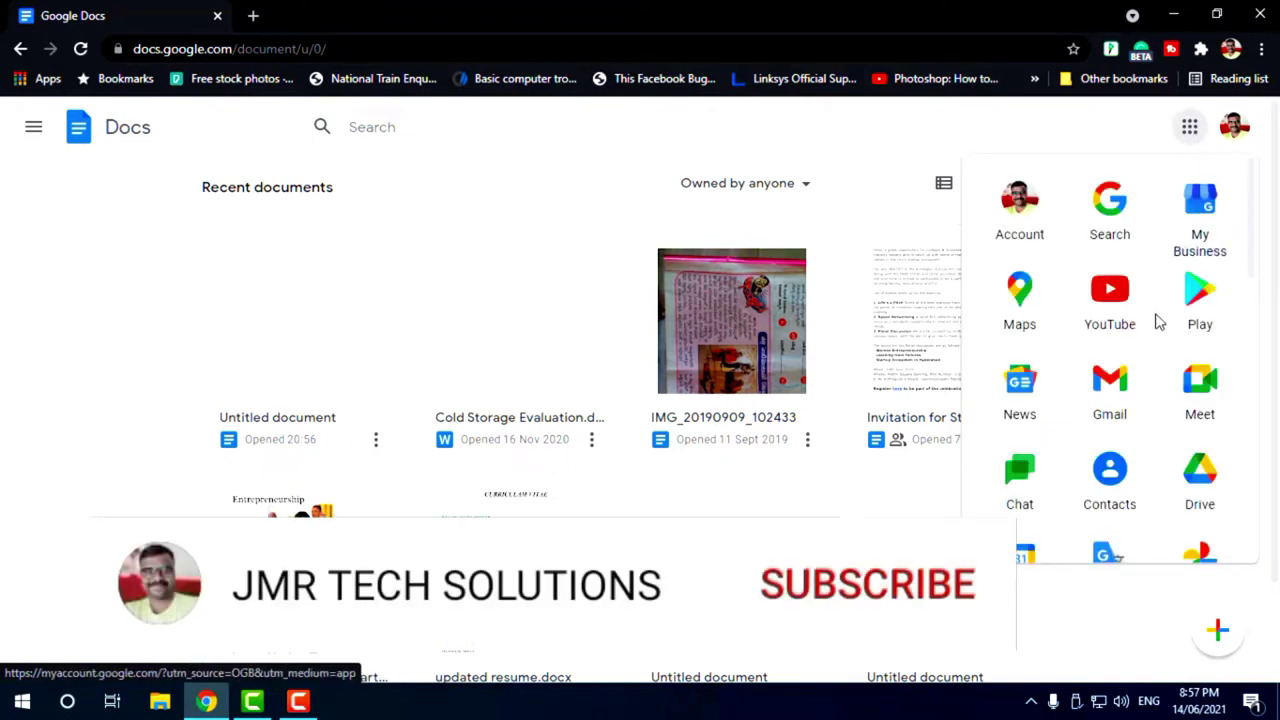
scroll(1145, 335, "down", 3)
scroll(1145, 335, "down", 1)
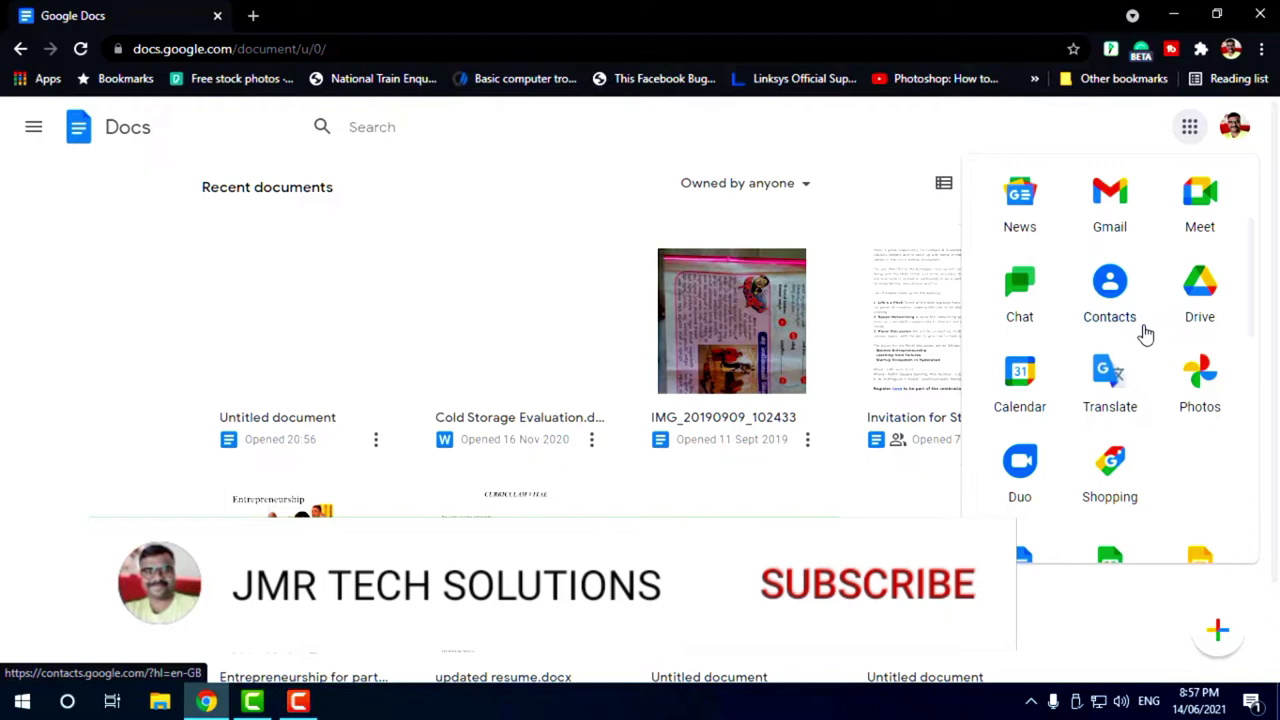
scroll(1144, 332, "down", 3)
scroll(1066, 300, "down", 3)
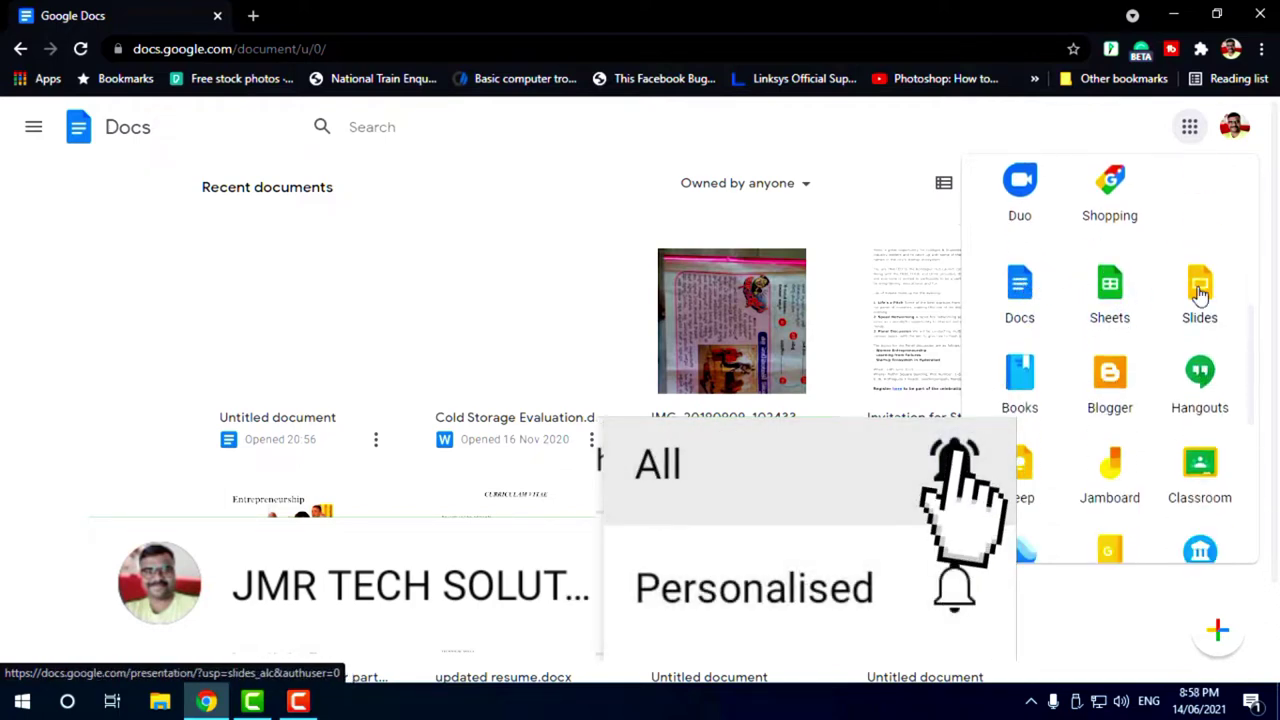
left_click(1020, 312)
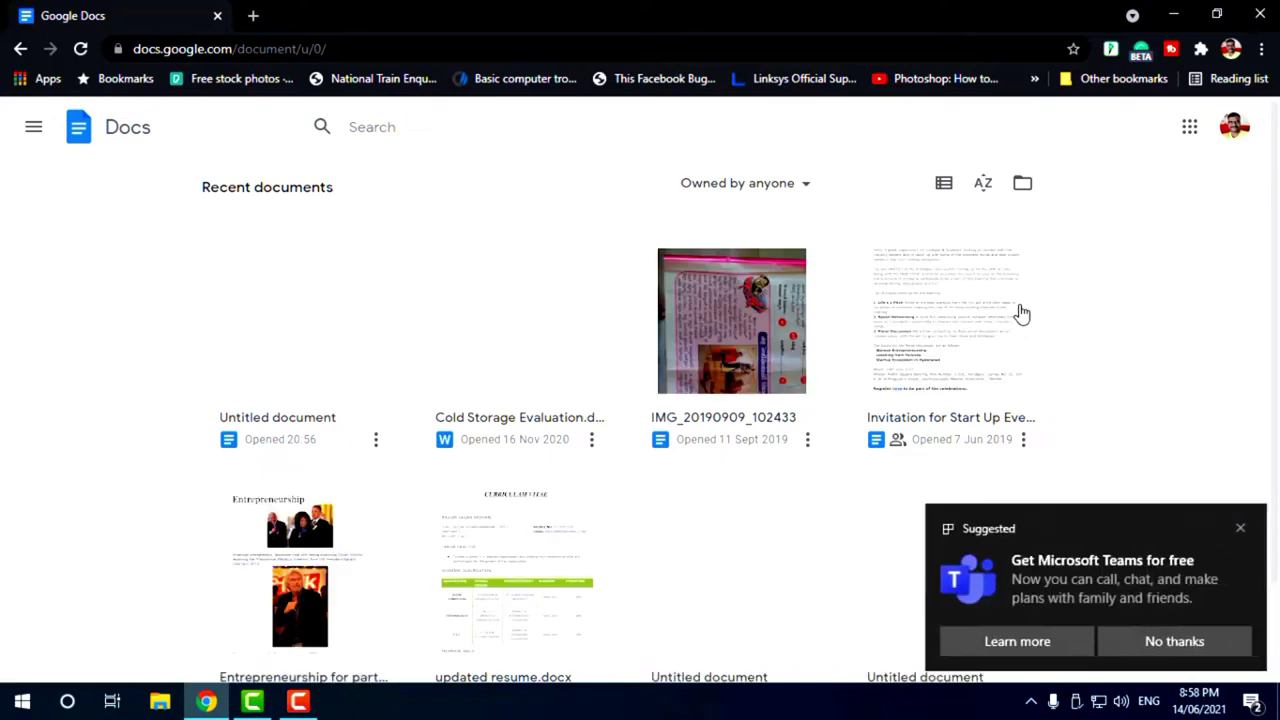
Step: Dismiss the Teams suggestion, try docs.google.com in an incognito window, then close it
left_click(1240, 530)
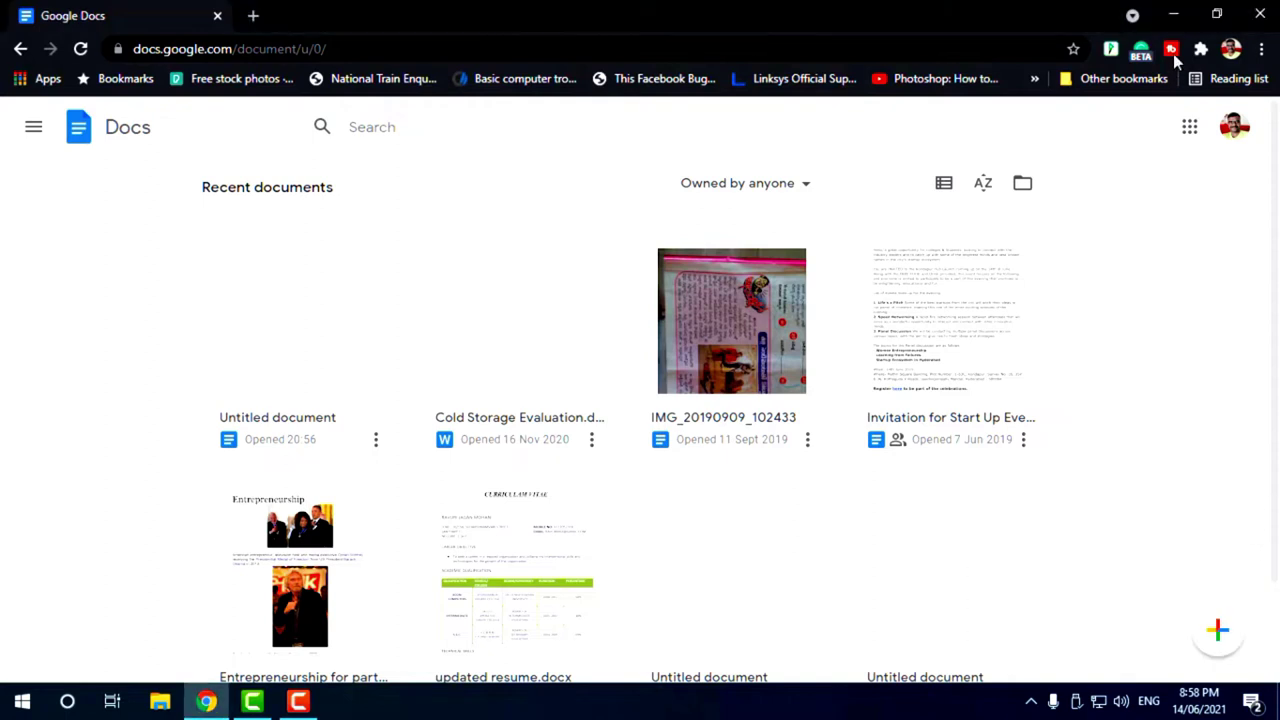
left_click(1263, 56)
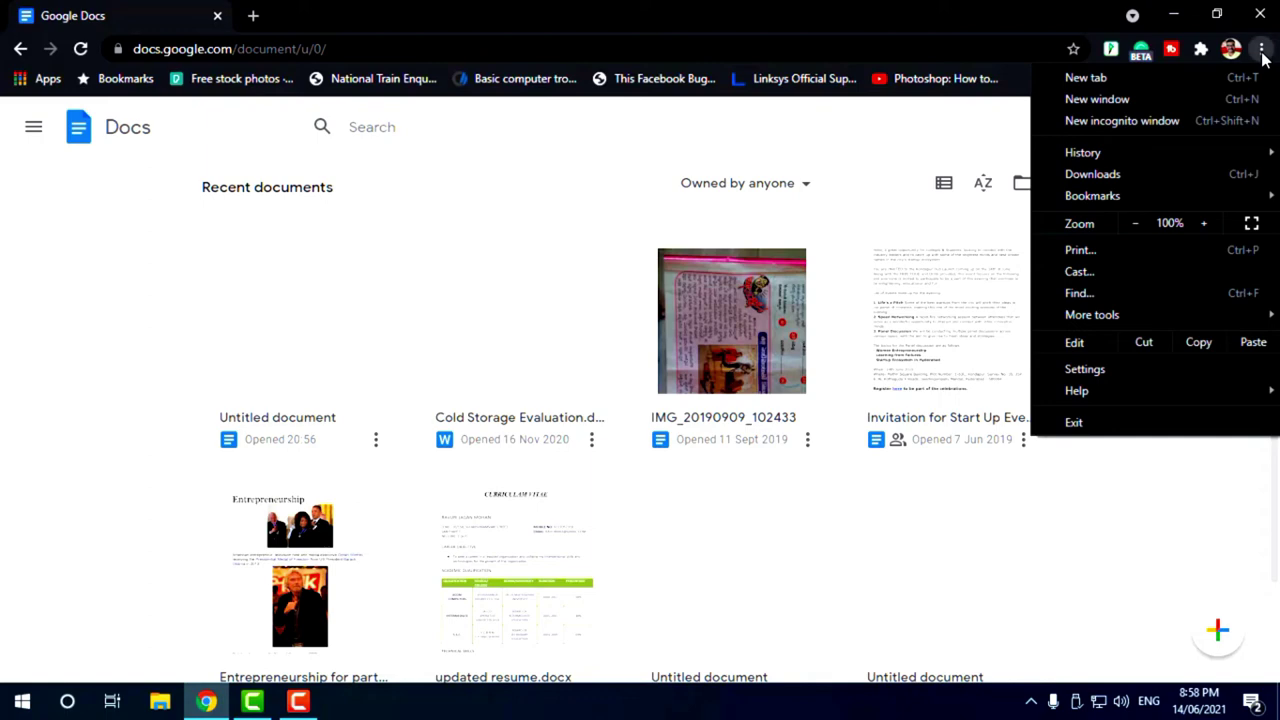
left_click(1176, 120)
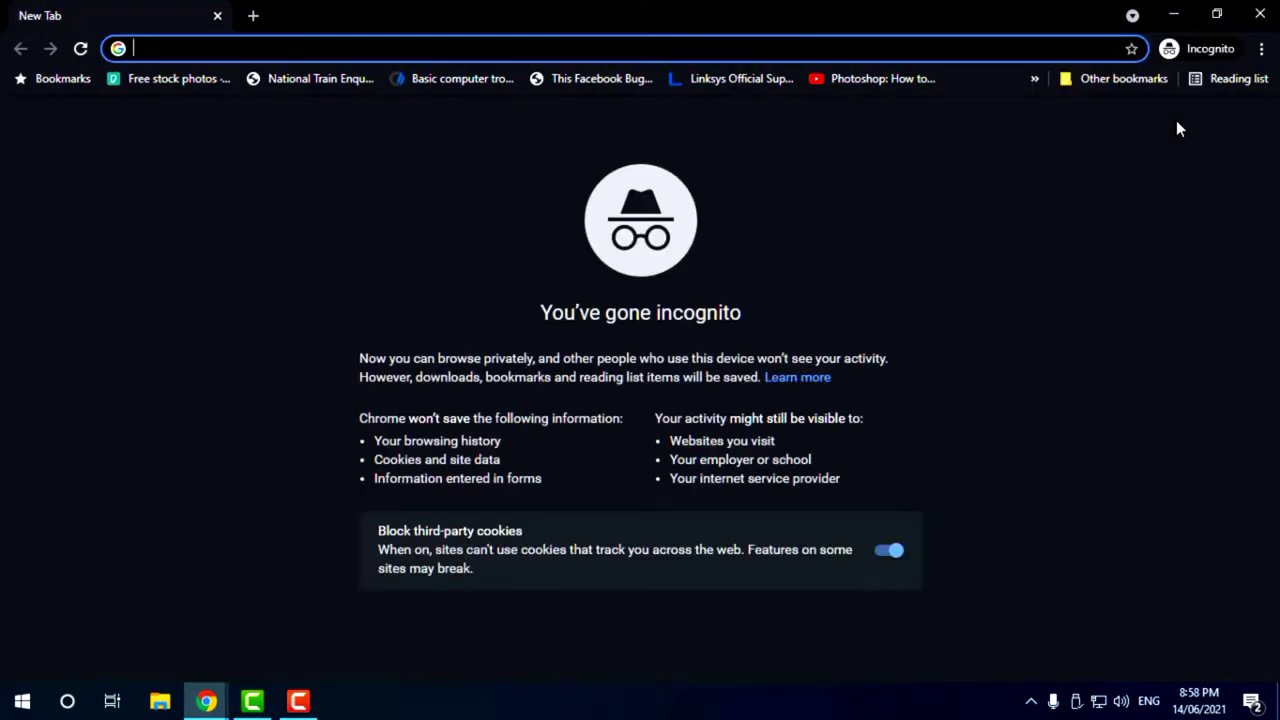
type("docs.googl")
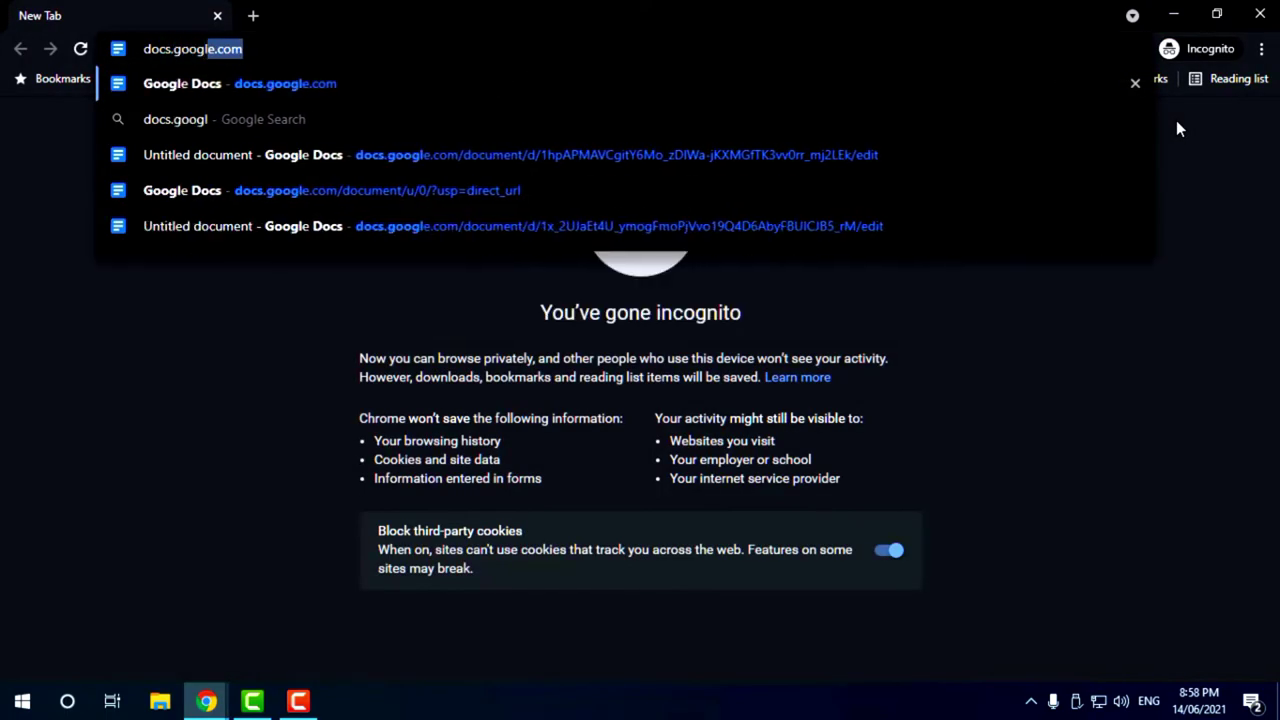
type("e.com")
key("Return")
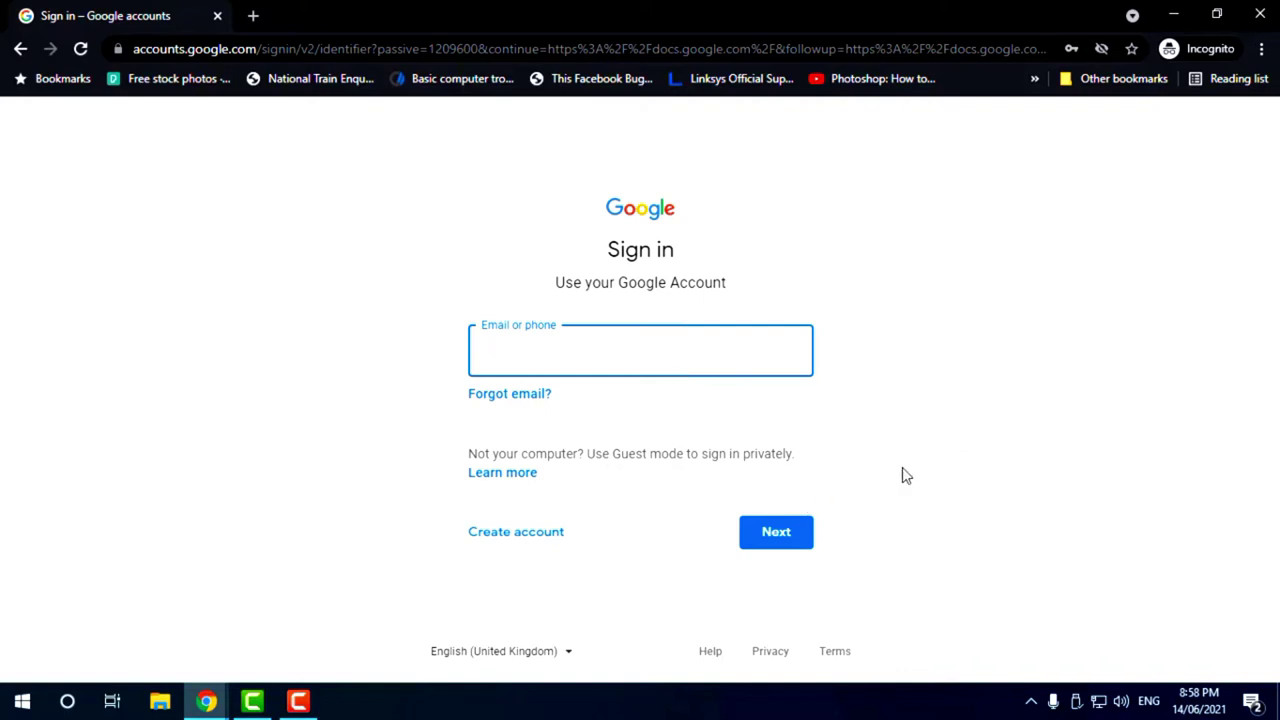
left_click(1259, 14)
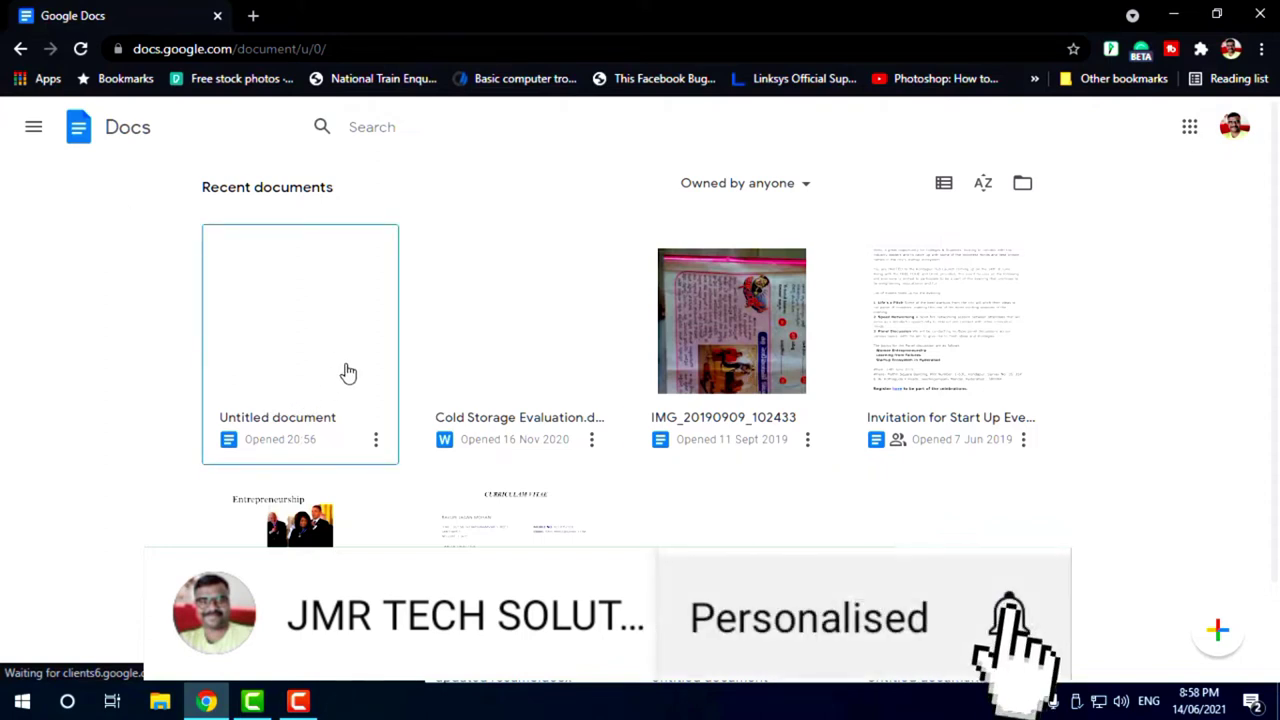
Step: Open the blank Untitled document from Recent documents
left_click(347, 333)
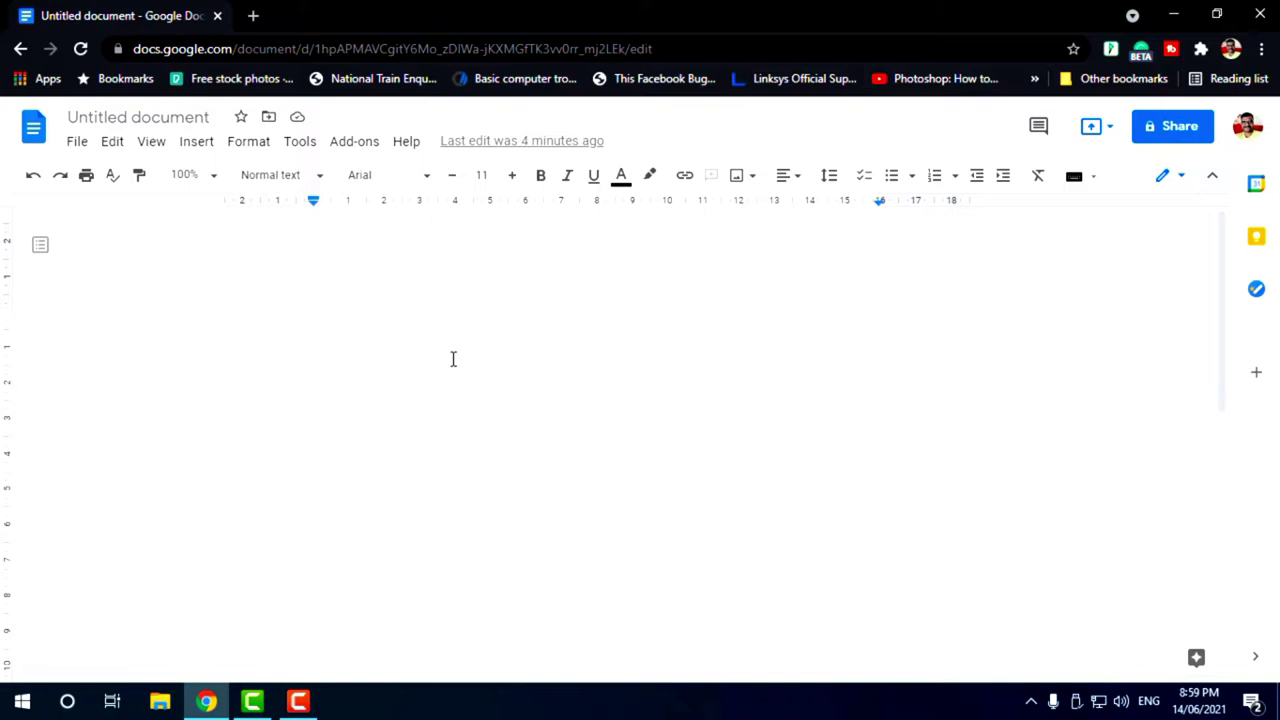
Step: Turn on voice typing (Ctrl+Shift+S) and dictate the paragraph beginning 'Processing and control'
key("ctrl+shift+s")
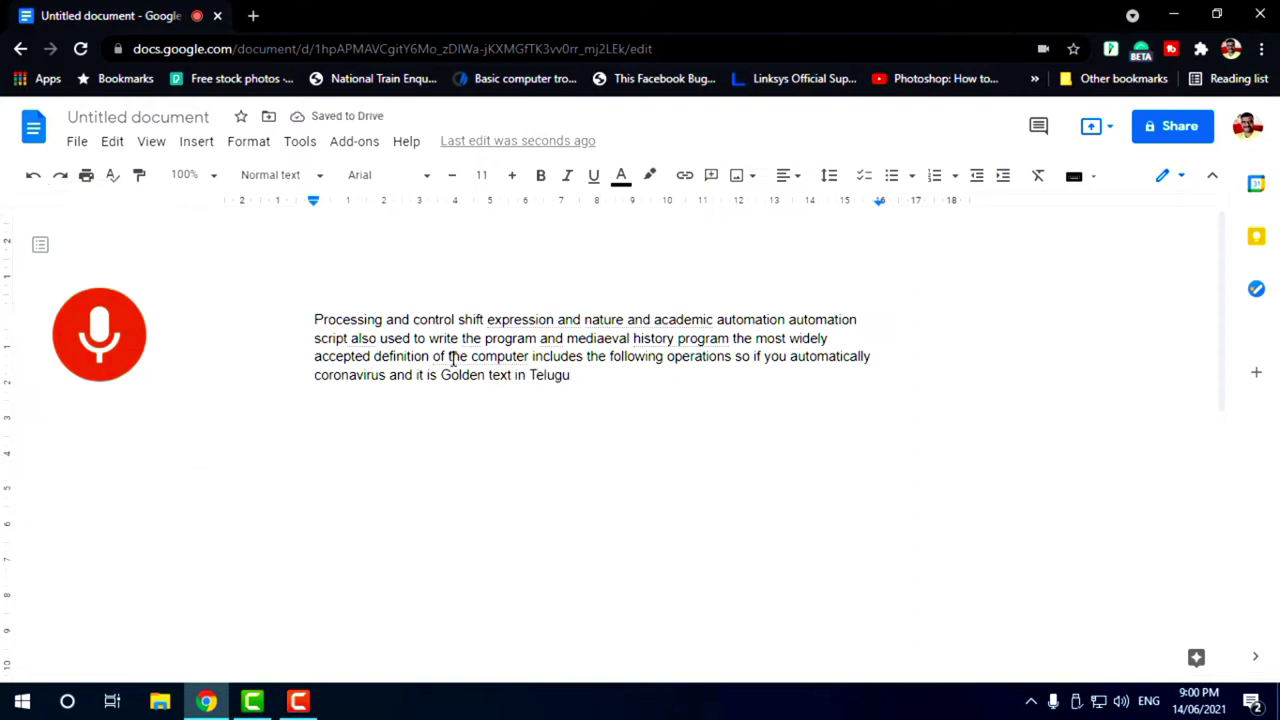
Step: Stop English dictation, switch the voice typing language to తెలుగు (Telugu), and place the cursor after 'Telugu'
left_click(85, 369)
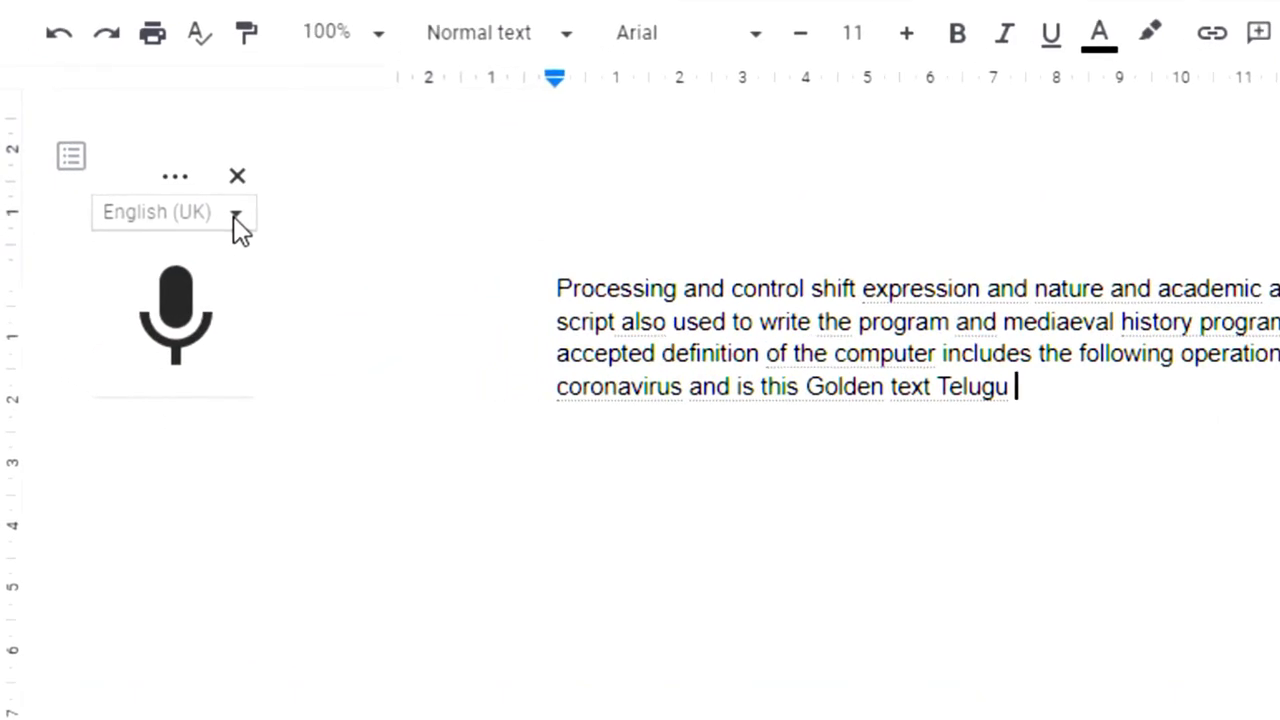
left_click(236, 218)
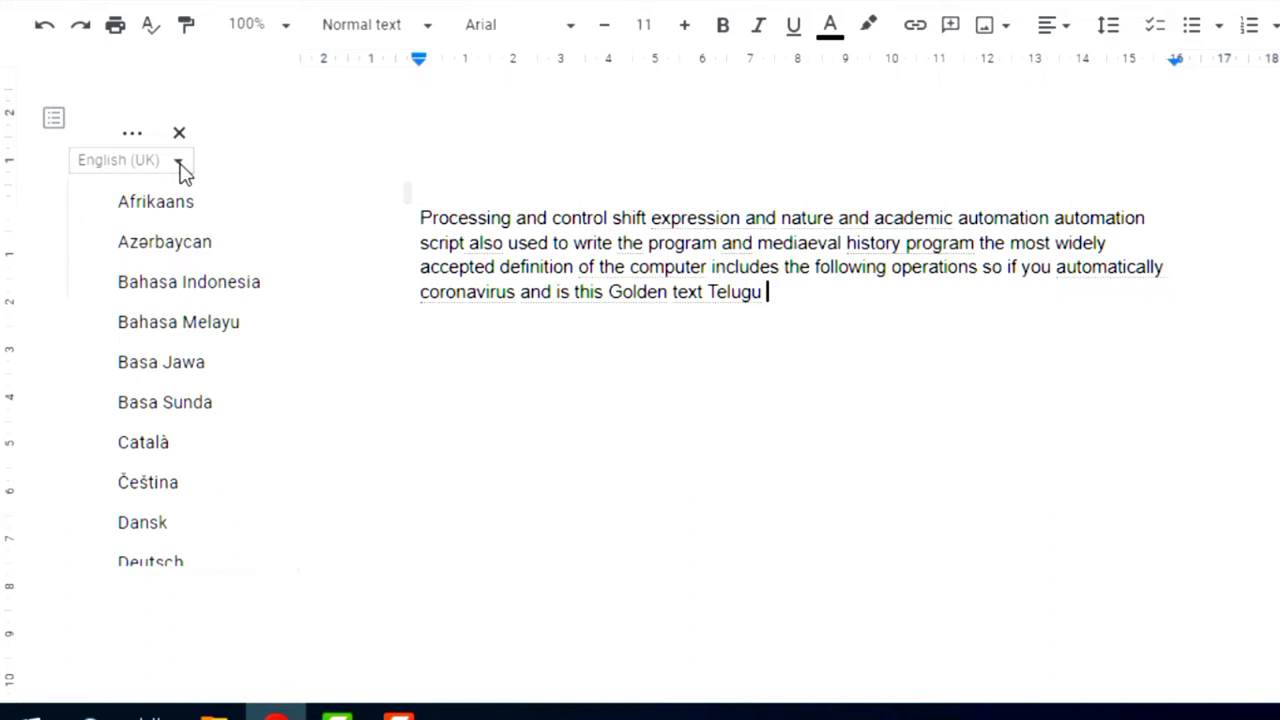
scroll(223, 414, "down", 3)
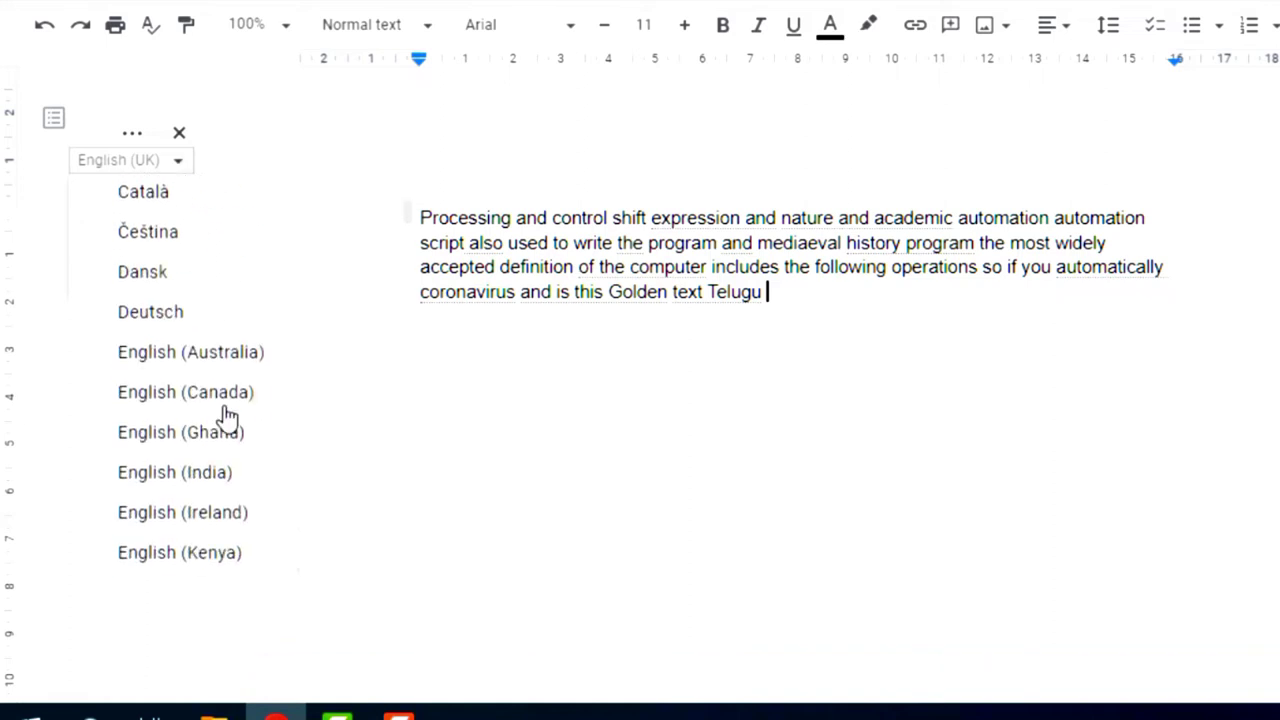
scroll(223, 414, "down", 4)
scroll(223, 414, "down", 4)
scroll(223, 414, "down", 4)
scroll(223, 414, "down", 2)
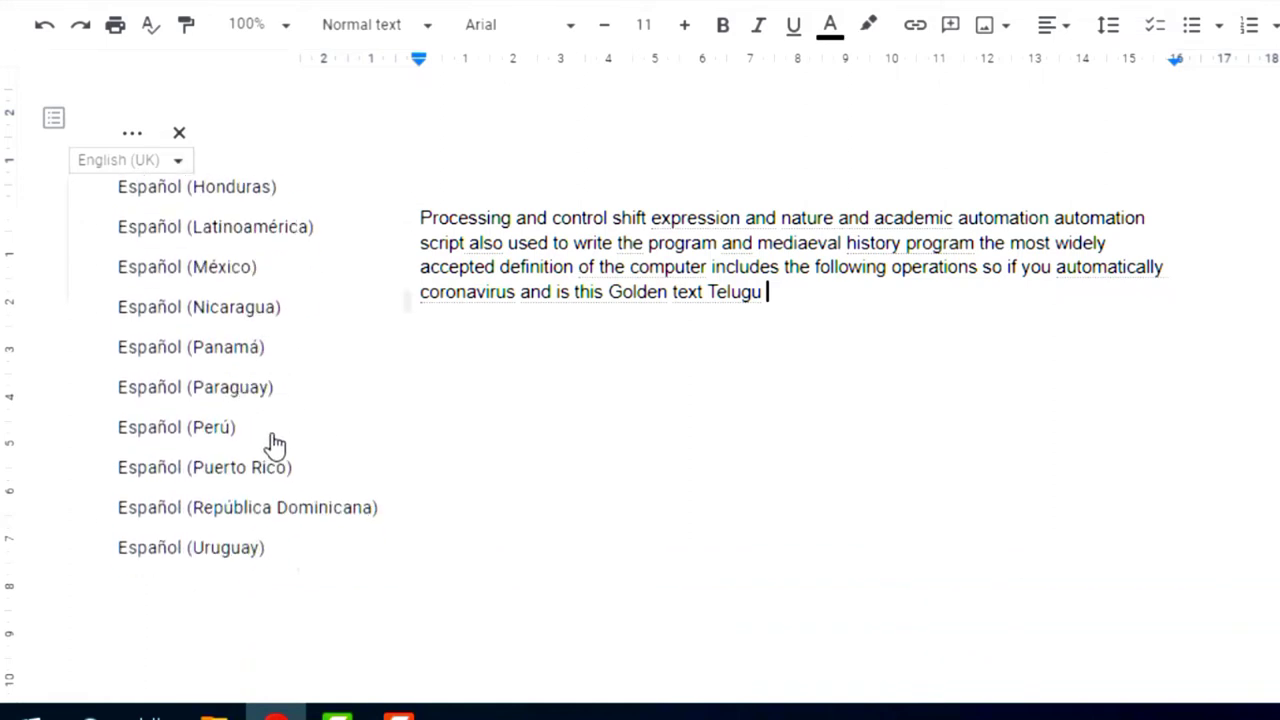
scroll(275, 445, "down", 4)
scroll(275, 445, "down", 4)
scroll(275, 445, "down", 2)
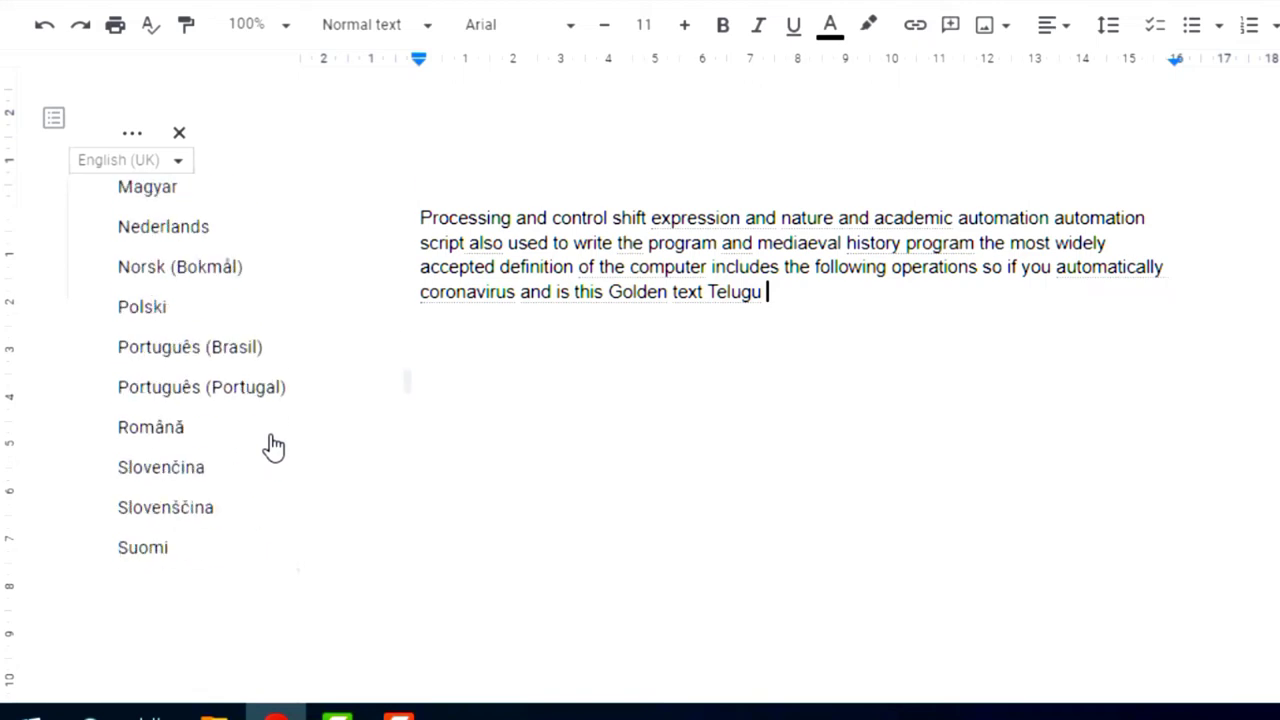
scroll(275, 445, "down", 3)
scroll(275, 445, "down", 4)
scroll(275, 445, "down", 2)
scroll(275, 445, "down", 1)
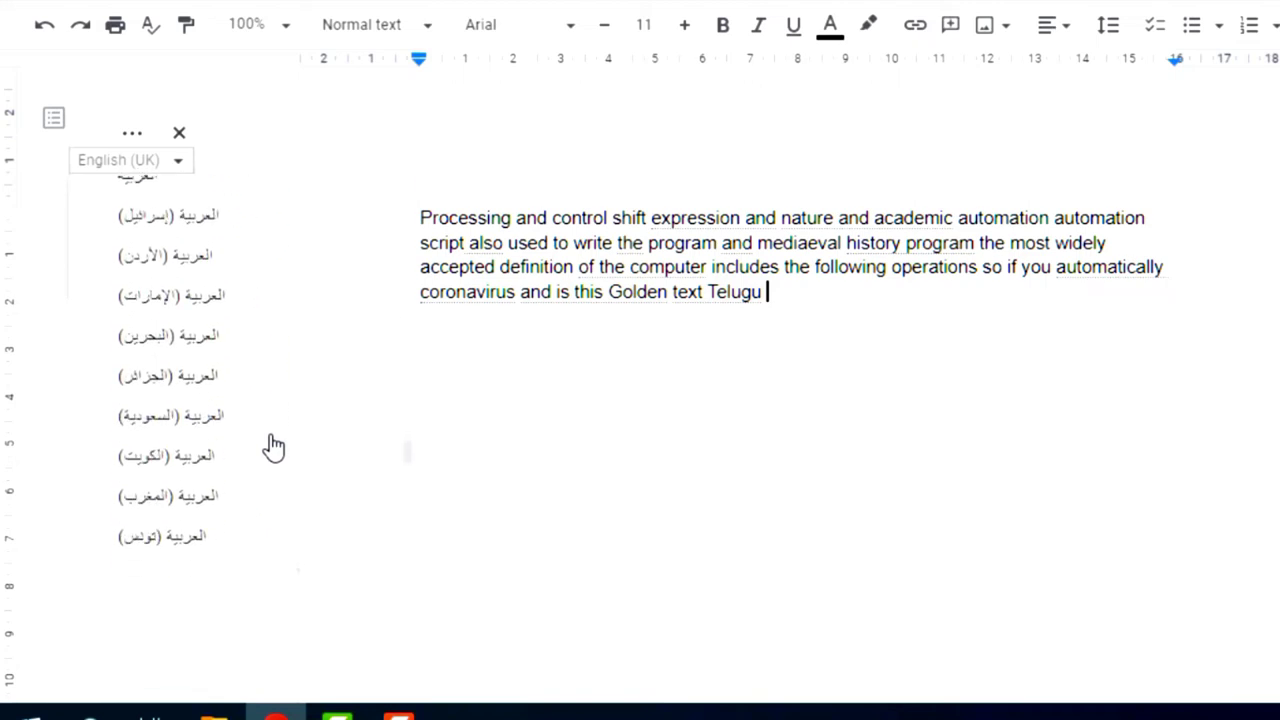
scroll(275, 445, "down", 4)
scroll(274, 446, "down", 3)
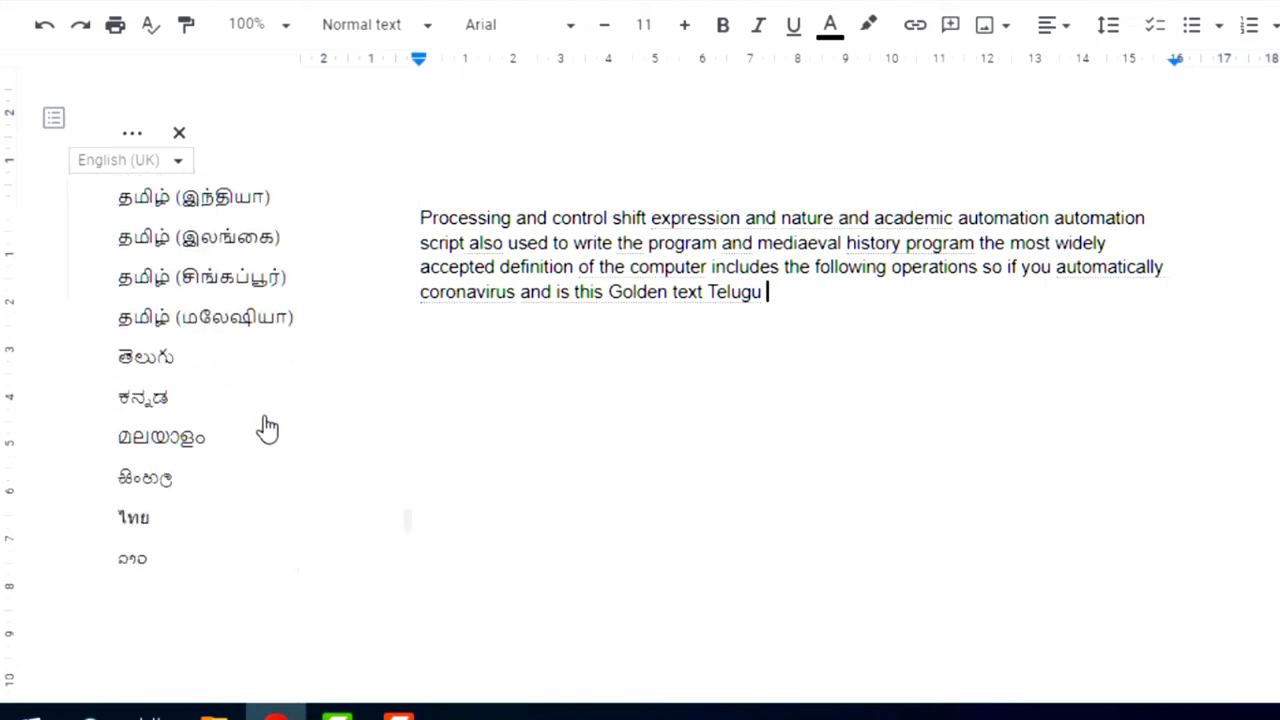
left_click(176, 366)
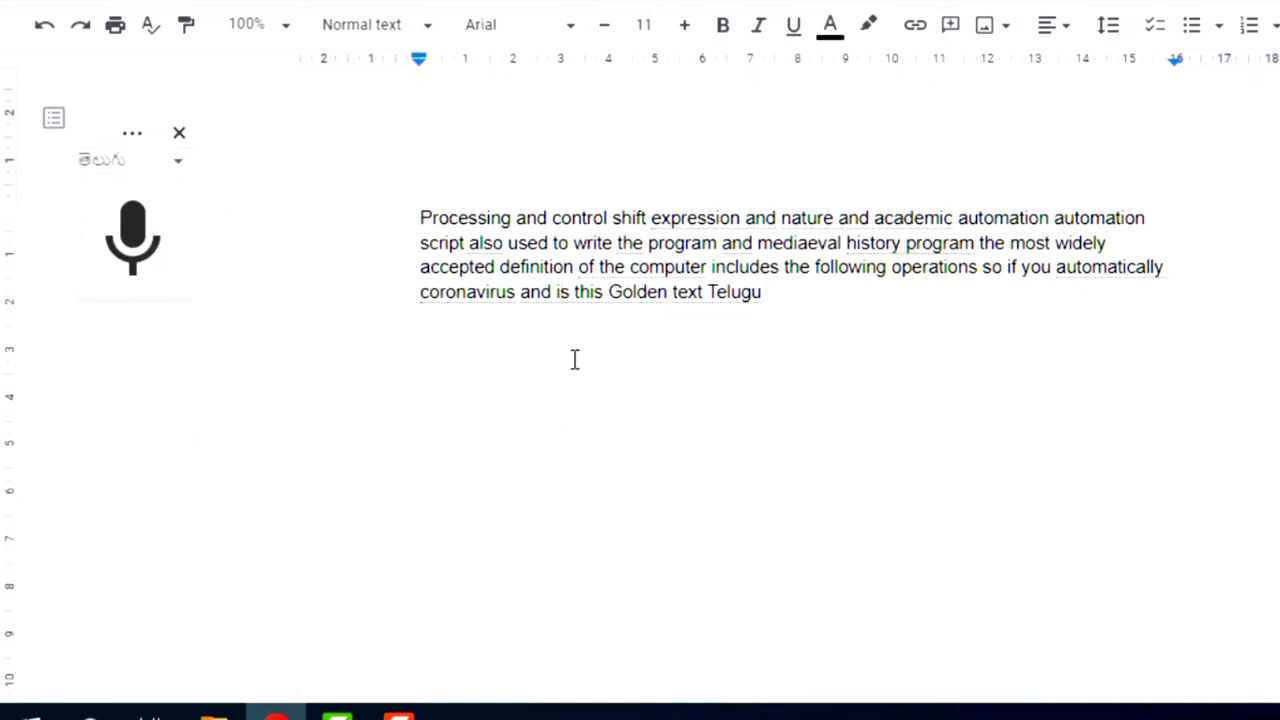
left_click(805, 285)
Step: Start a new paragraph and dictate the Telugu passage ending with పేర్ చేసుకోవచ్చు
key("Return")
key("Return")
left_click(164, 266)
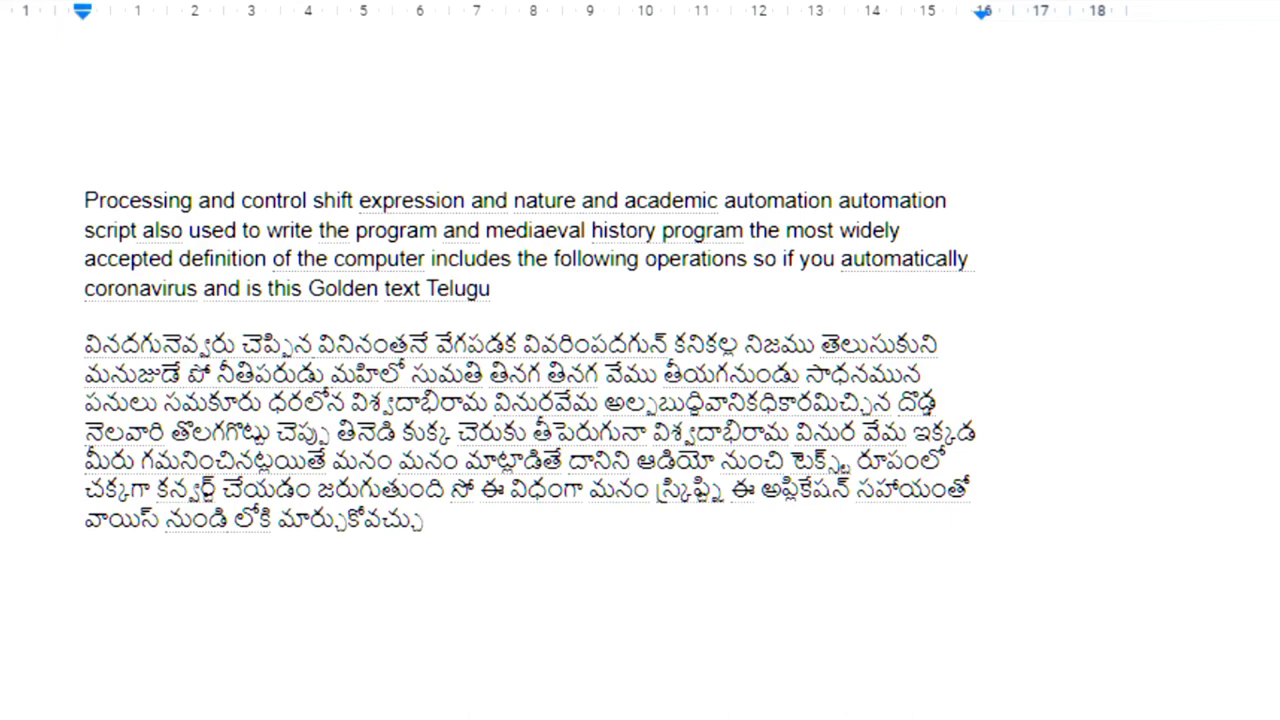
type("::.")
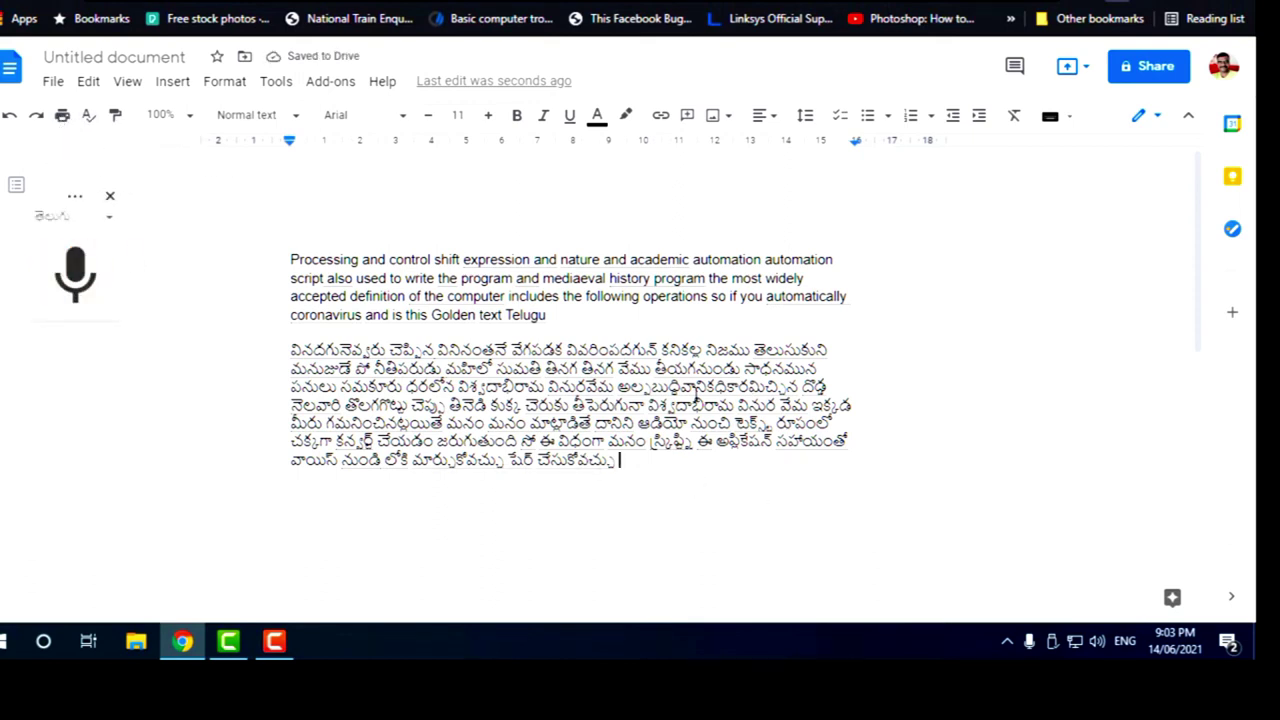
Step: Break the opening Telugu verse into four lines ending at సుమతి and make them bold
key("ctrl+z")
left_click(547, 405)
key("Return")
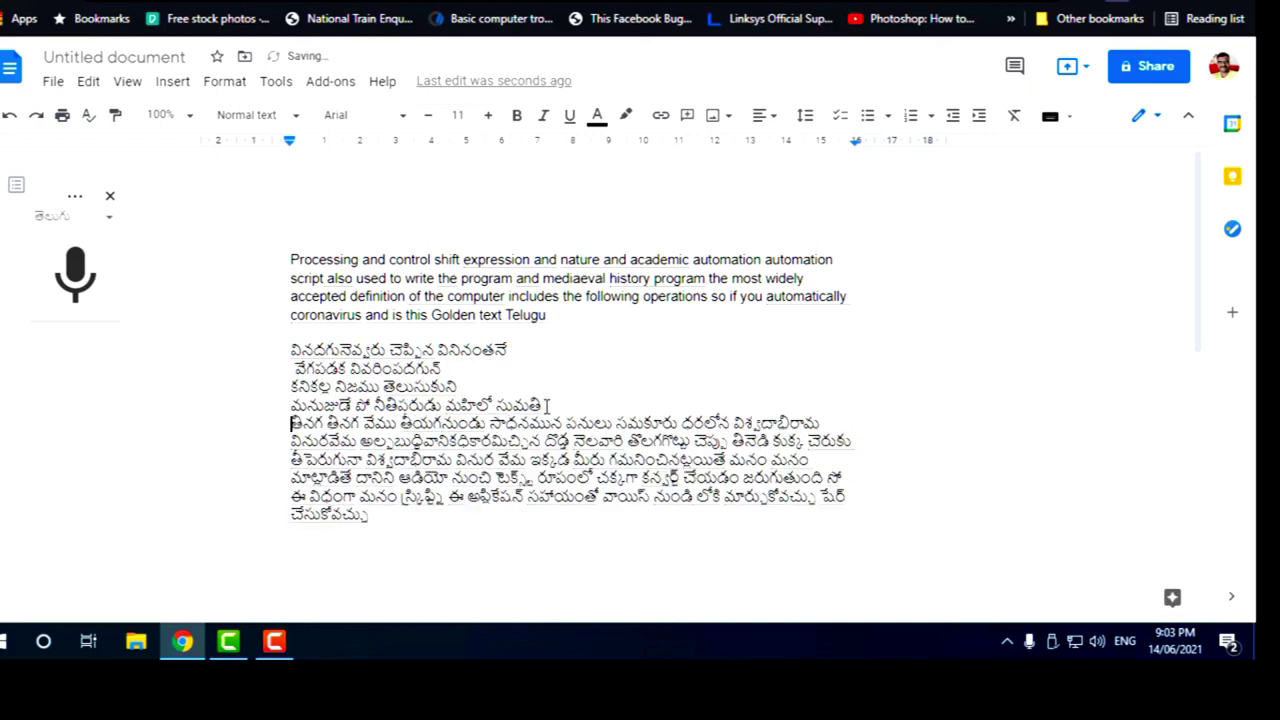
left_click_drag(546, 405, 293, 345)
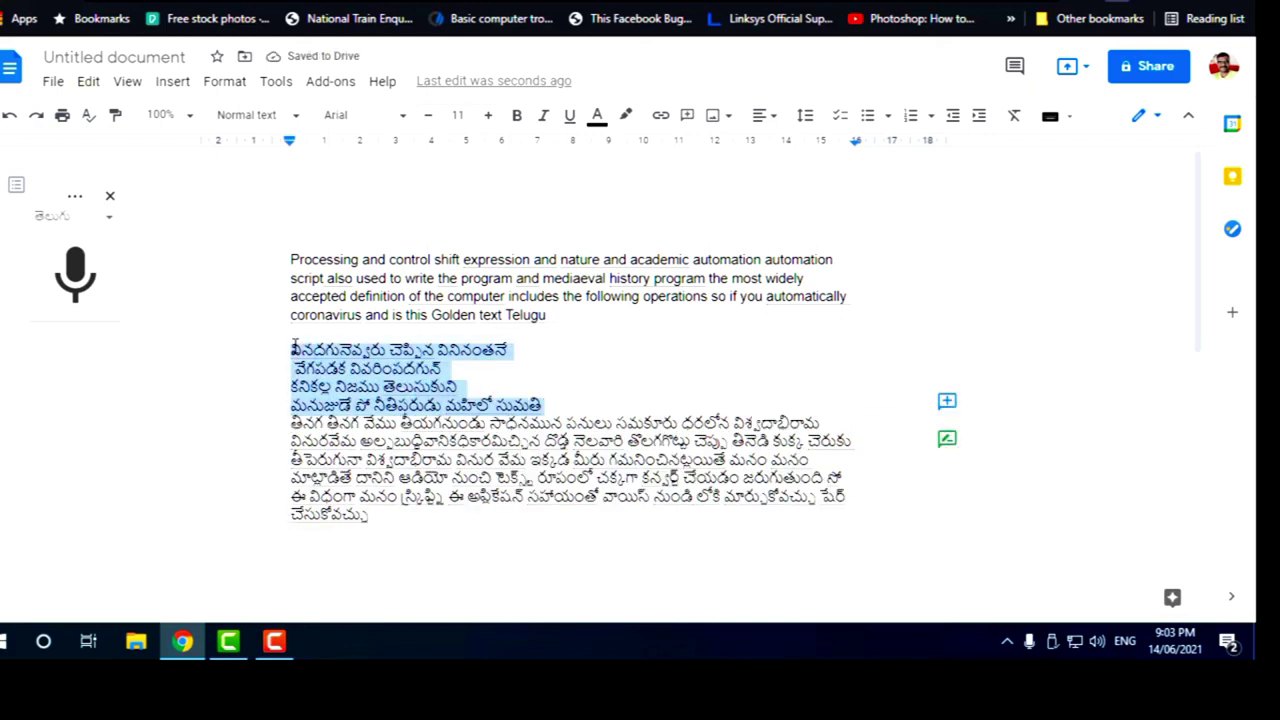
left_click(517, 114)
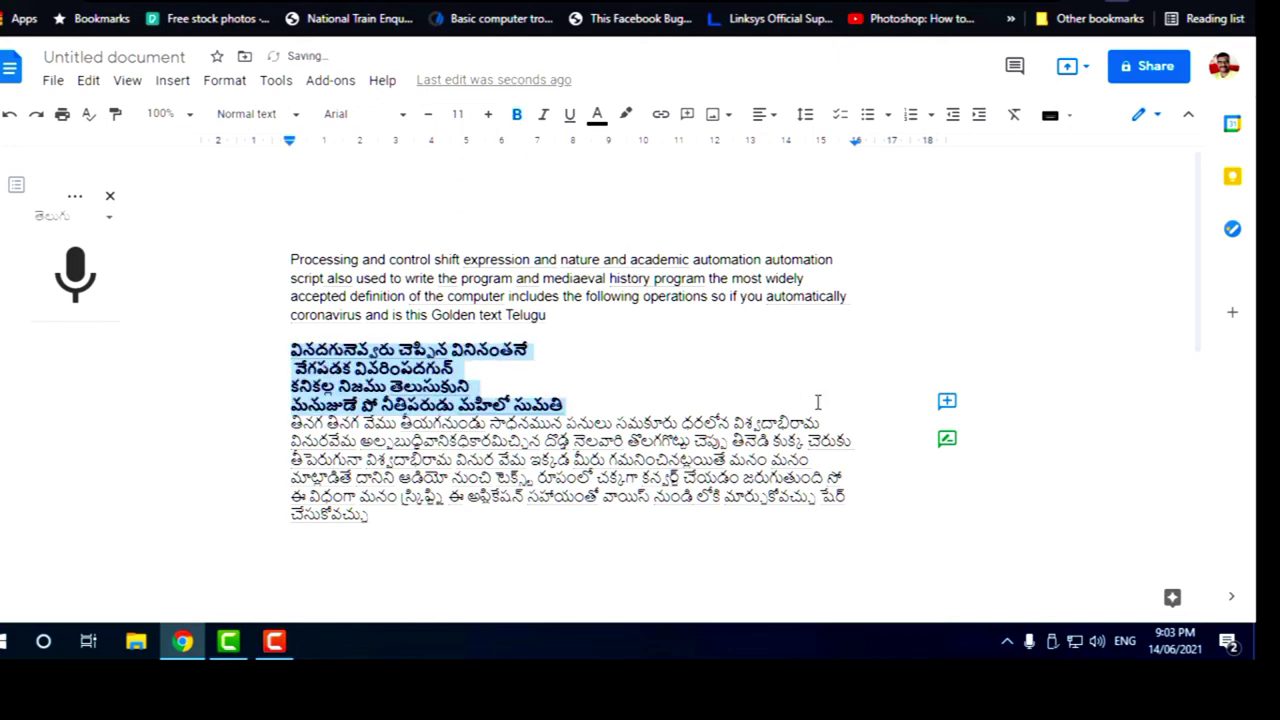
left_click(817, 401)
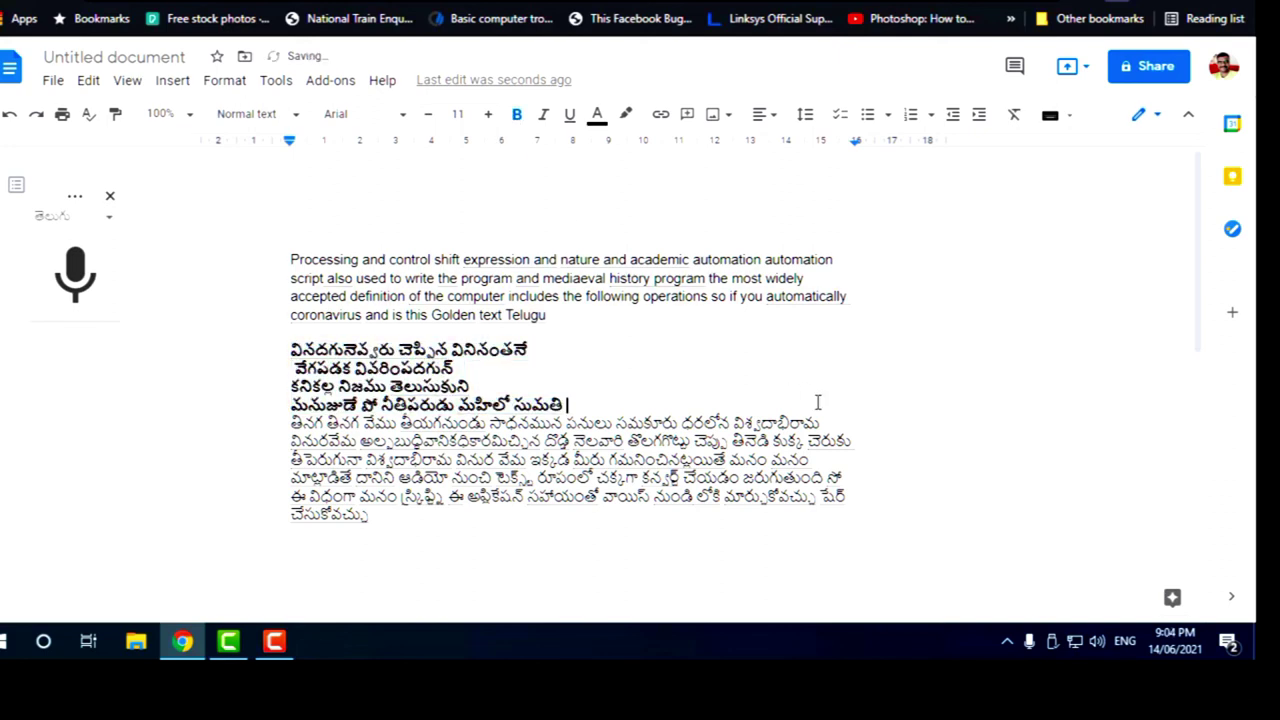